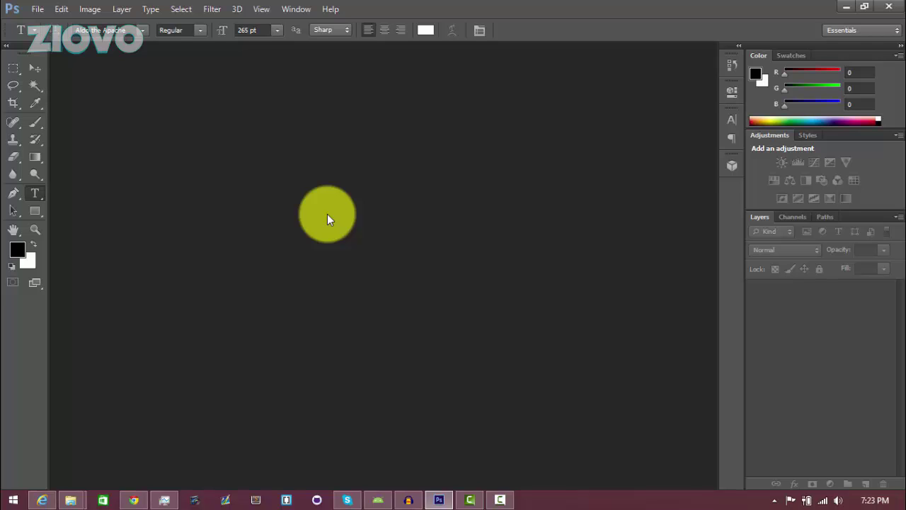
# Step: Create a new 1280 × 720 px document with Transparent background contents
pyautogui.click(37, 10)
pyautogui.click(46, 24)
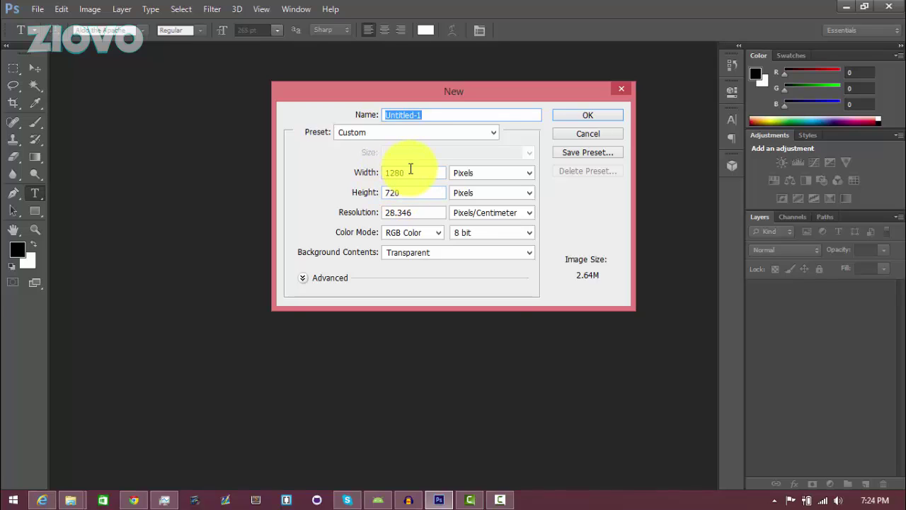
pyautogui.doubleClick(411, 172)
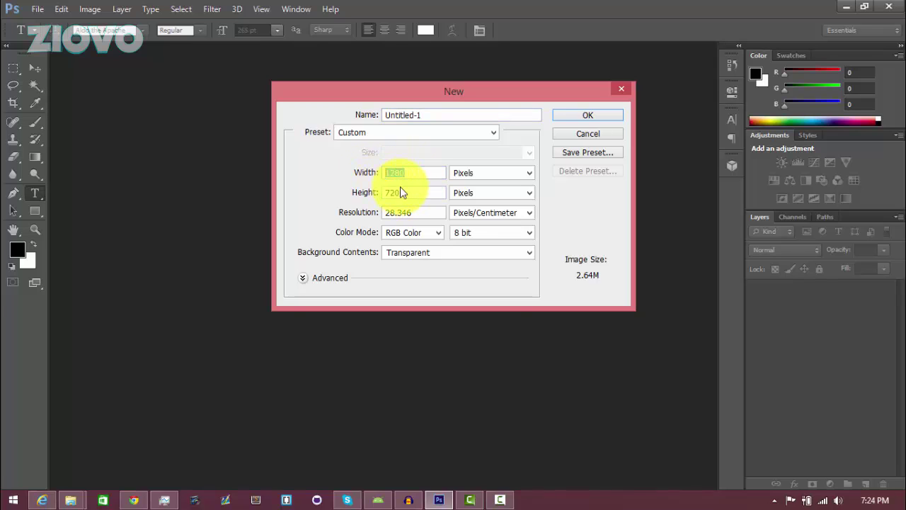
pyautogui.click(441, 256)
pyautogui.click(439, 253)
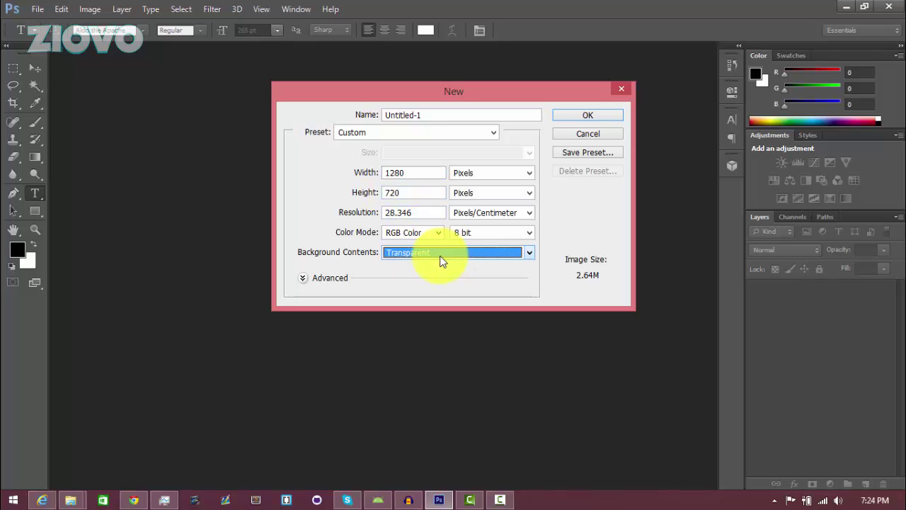
pyautogui.click(584, 116)
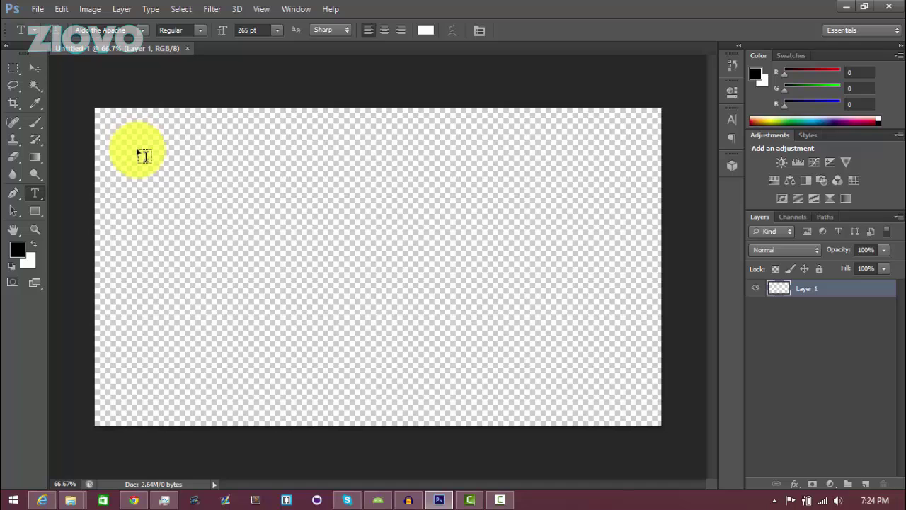
# Step: In Chrome, go to dafont.com's Fancy > Comic font category
pyautogui.click(134, 498)
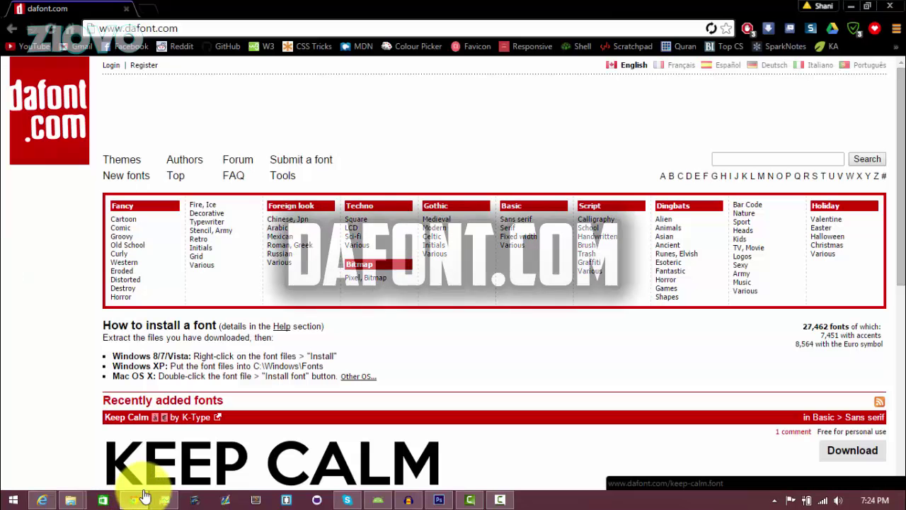
pyautogui.scroll(-5, 711, 213)
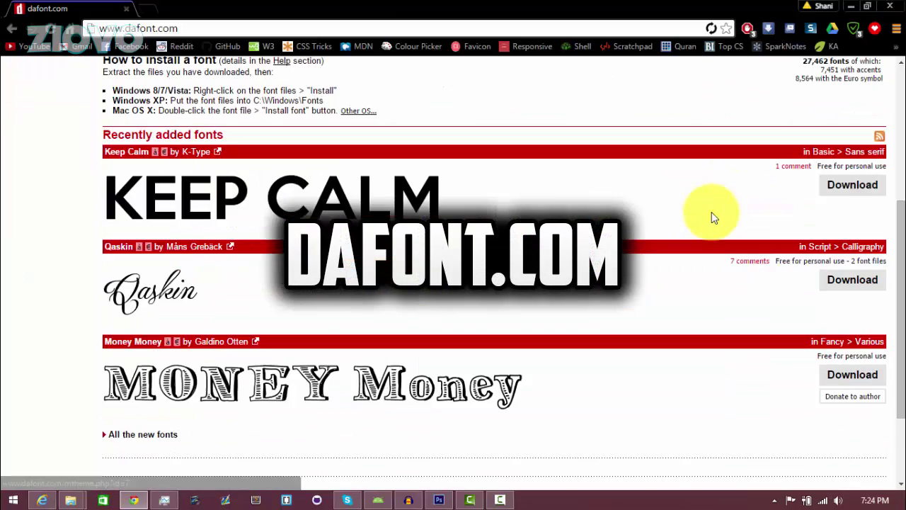
pyautogui.scroll(5, 711, 214)
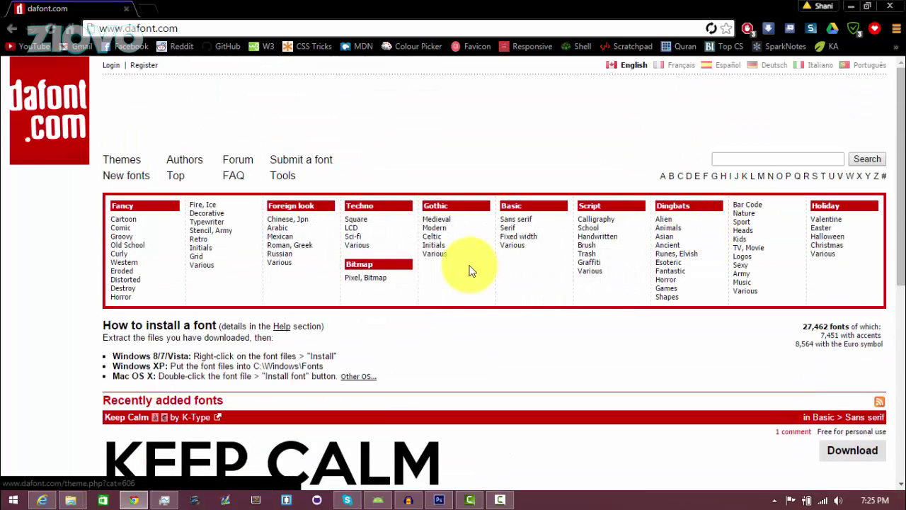
pyautogui.click(144, 235)
# Step: Download the Space Comics font and open its zip archive
pyautogui.scroll(-6, 540, 386)
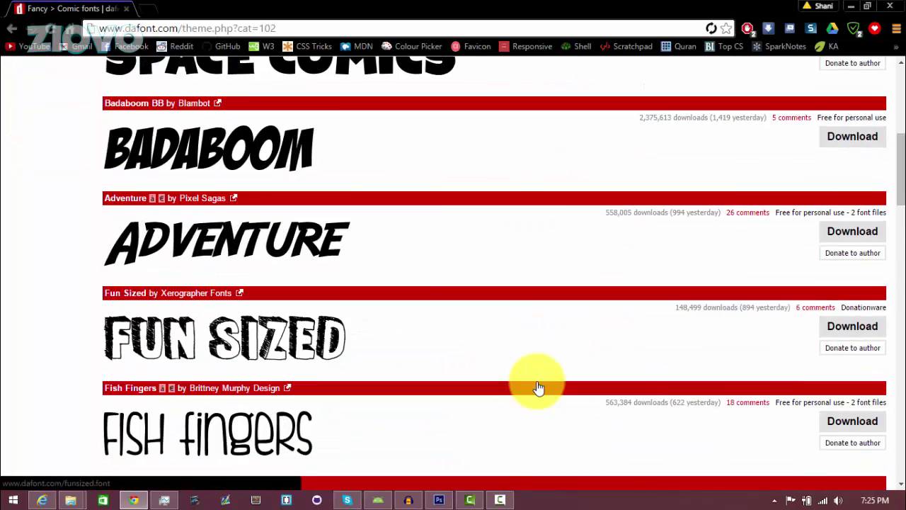
pyautogui.scroll(-1, 538, 386)
pyautogui.scroll(3, 537, 381)
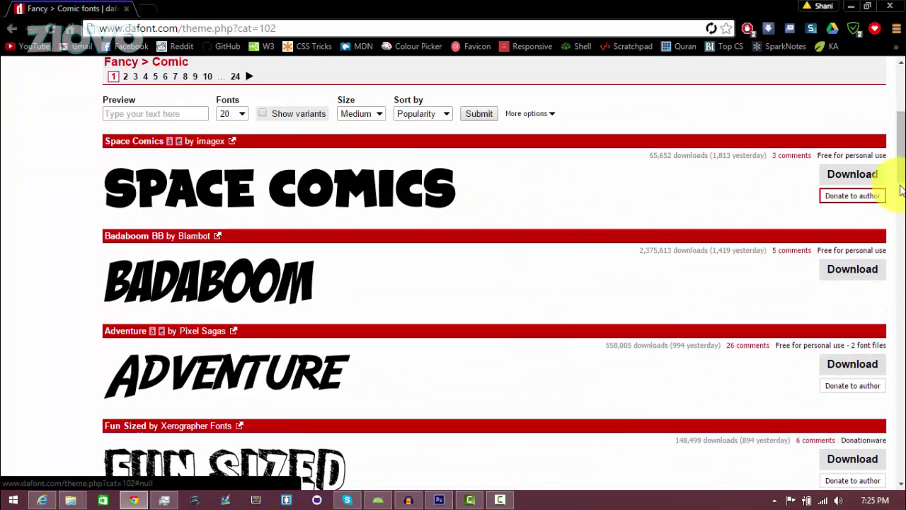
pyautogui.click(857, 180)
pyautogui.click(103, 469)
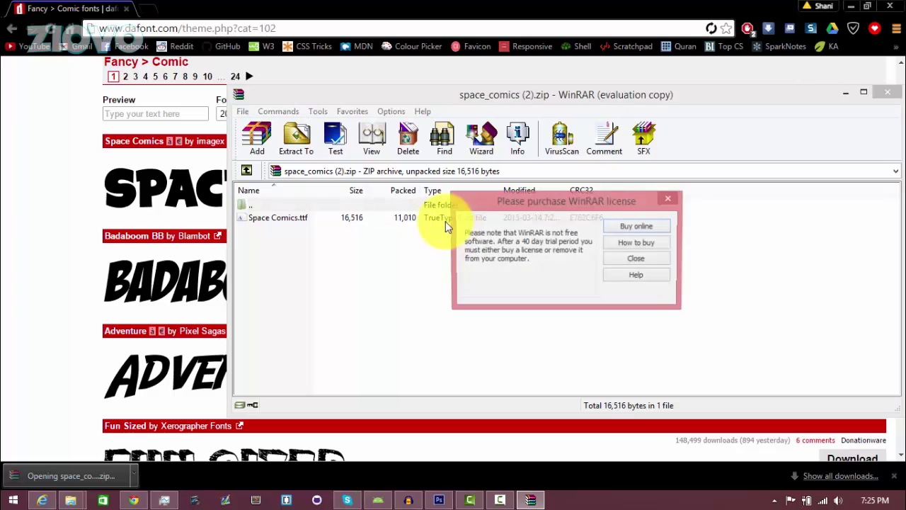
# Step: Install Space Comics.ttf from the archive, replacing the existing copy, then close the font viewer and WinRAR
pyautogui.click(637, 258)
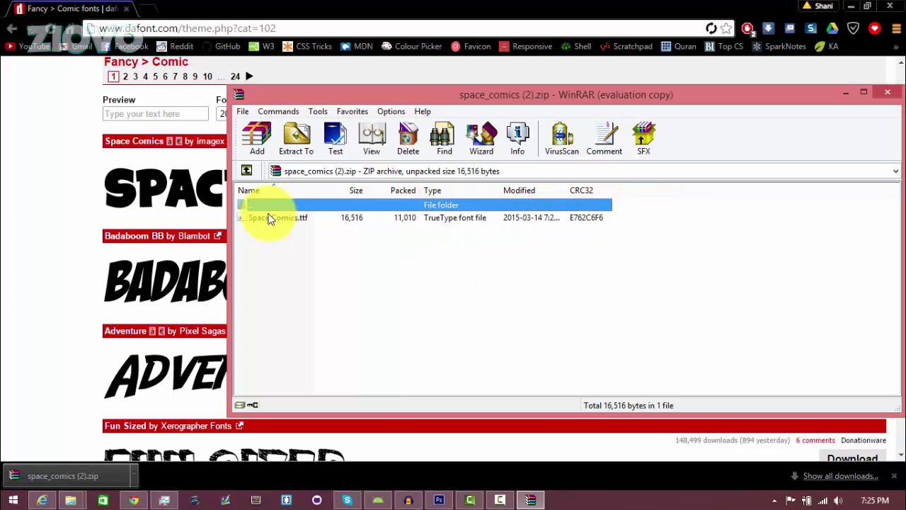
pyautogui.doubleClick(307, 221)
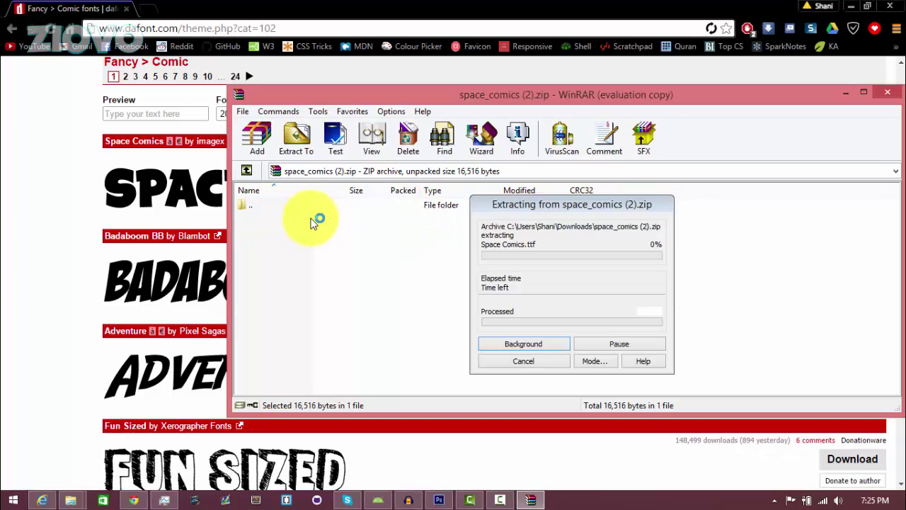
pyautogui.click(159, 93)
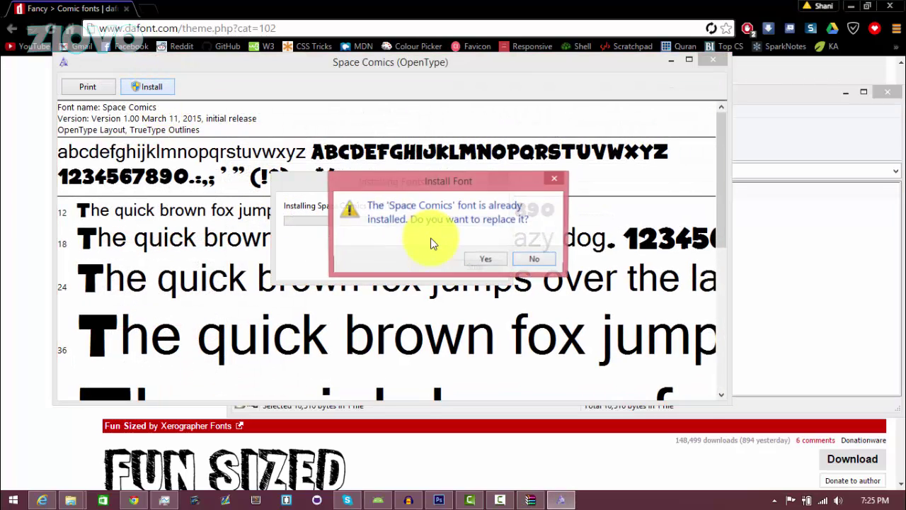
pyautogui.click(481, 260)
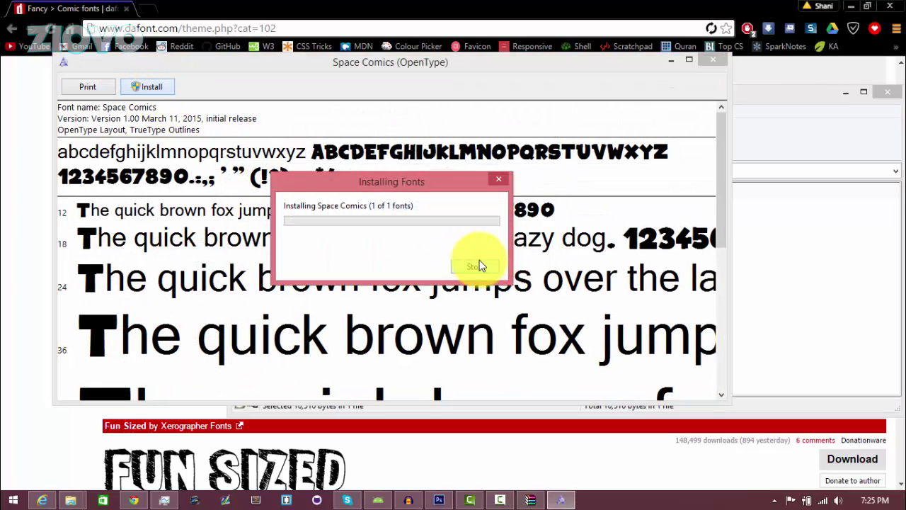
pyautogui.click(671, 62)
pyautogui.click(885, 93)
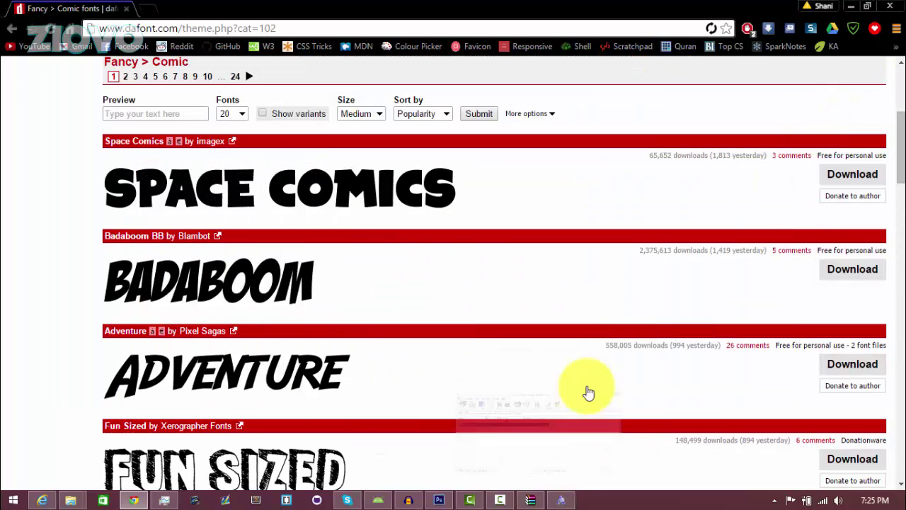
# Step: Back in Photoshop, start a text layer on the canvas set to Space Comics at 50 pt
pyautogui.click(439, 500)
pyautogui.rightClick(34, 194)
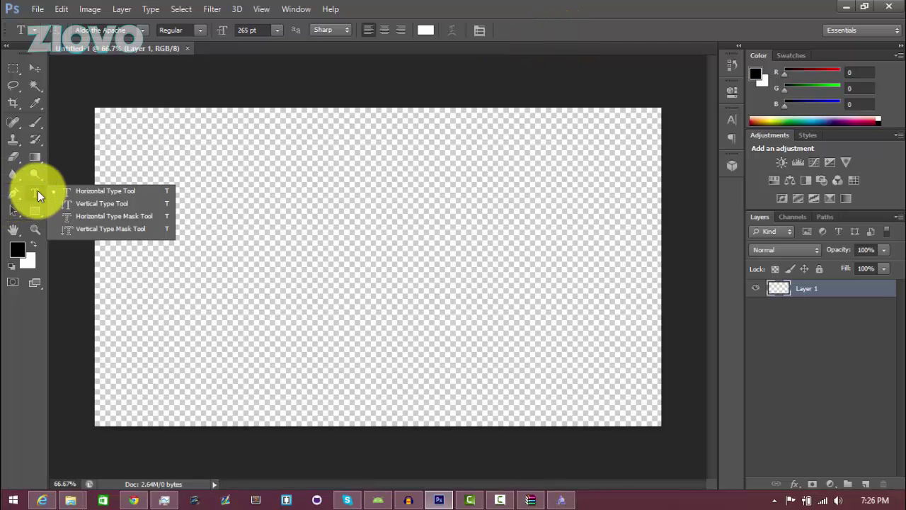
pyautogui.click(254, 252)
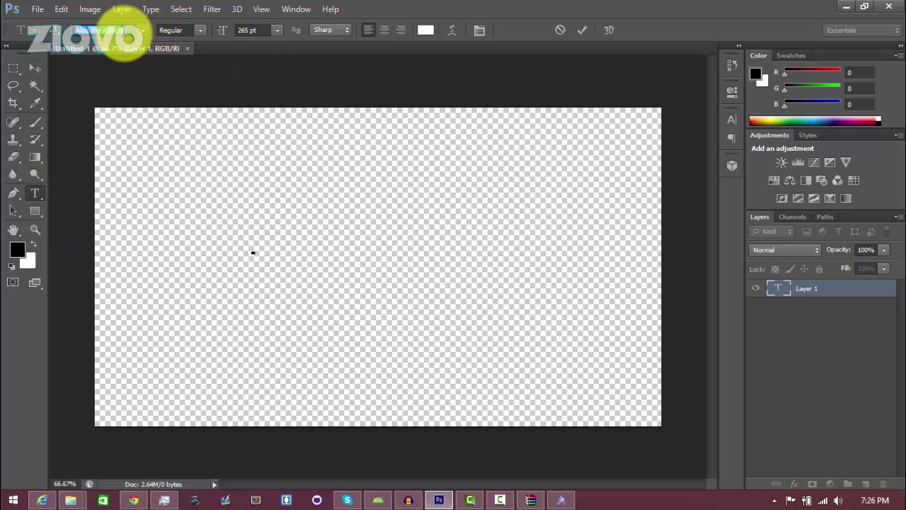
pyautogui.click(126, 32)
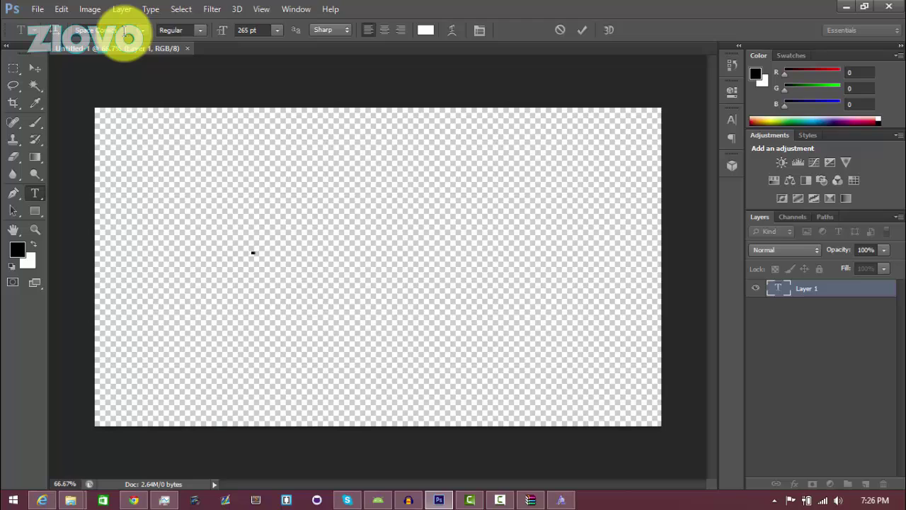
pyautogui.click(247, 30)
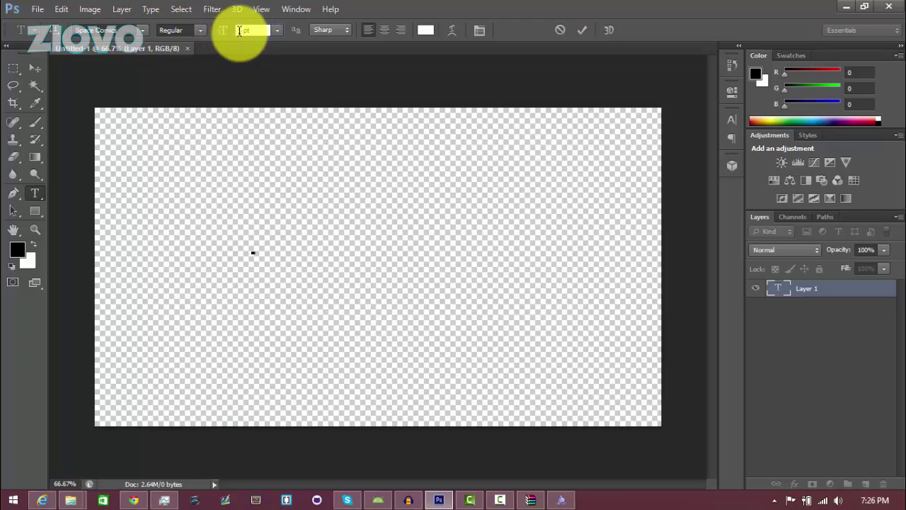
pyautogui.write('50')
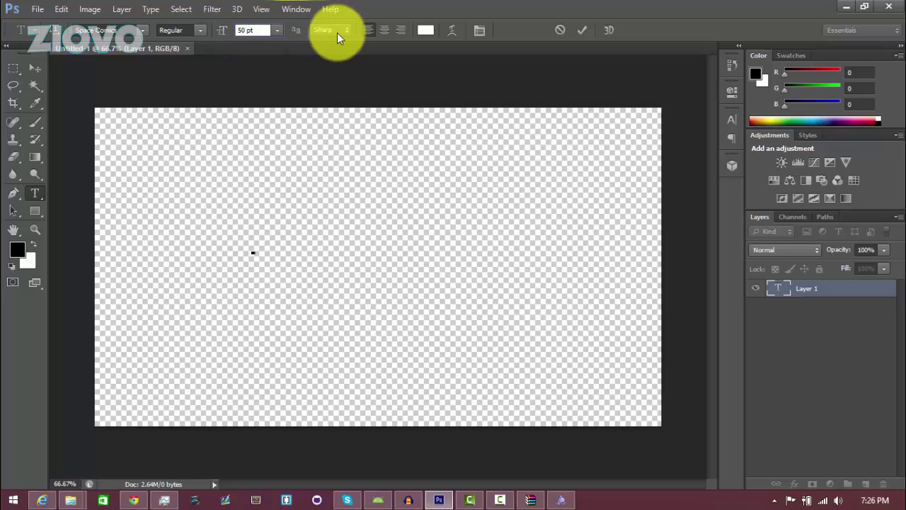
pyautogui.press('Return')
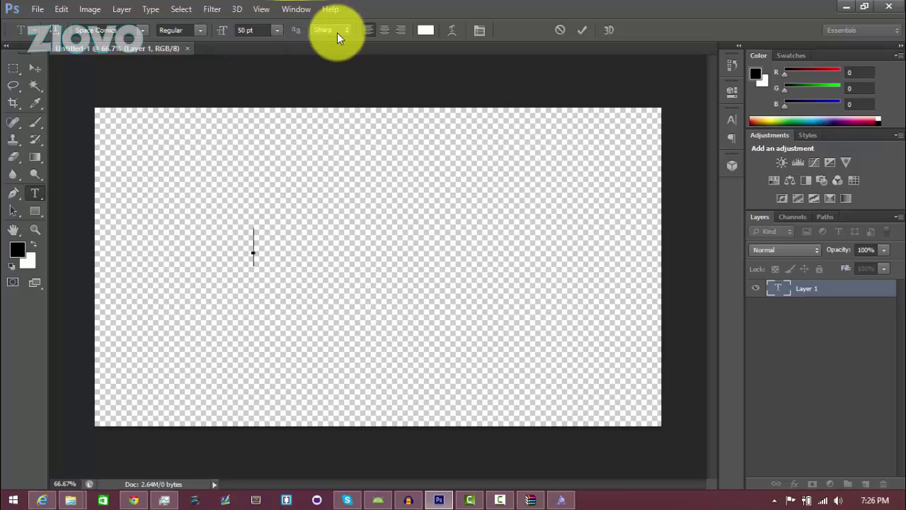
# Step: Type and commit ZIOVO, then move it to the canvas's upper-left corner
pyautogui.write('ZIOVO')
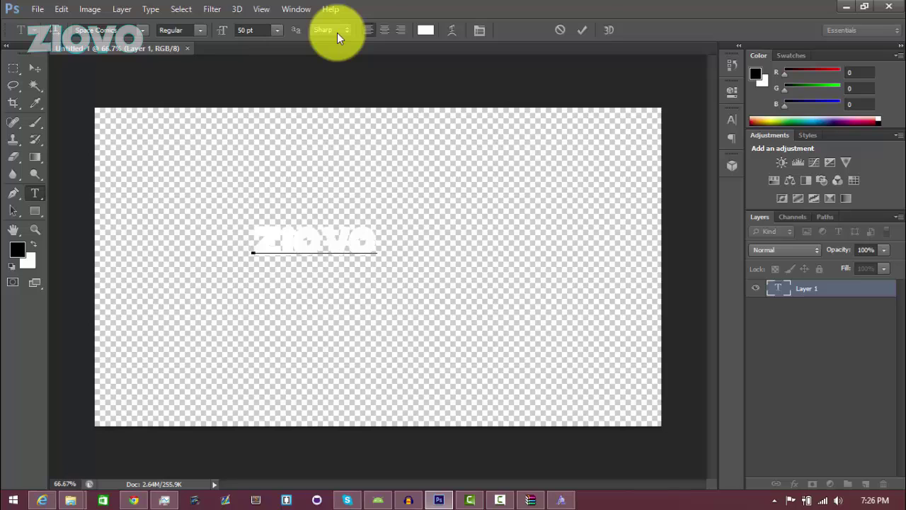
pyautogui.click(587, 30)
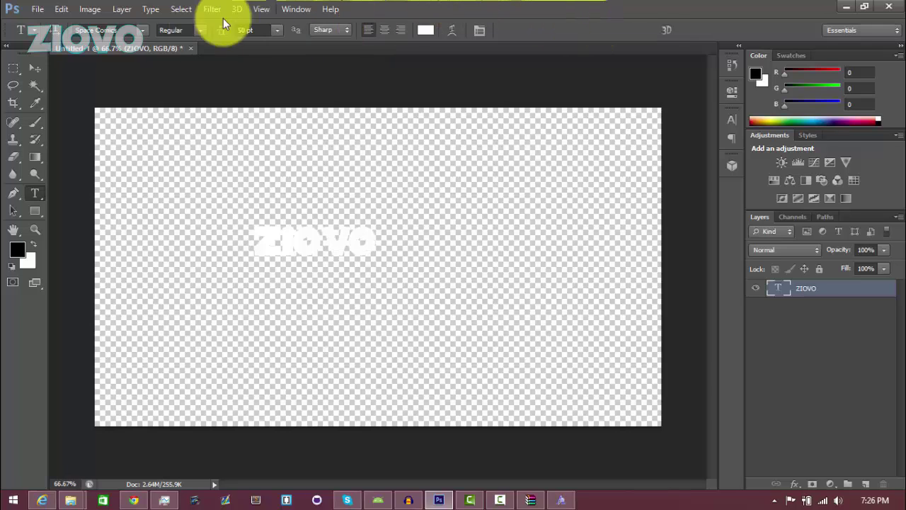
pyautogui.click(37, 68)
pyautogui.moveTo(269, 230); pyautogui.dragTo(142, 147)
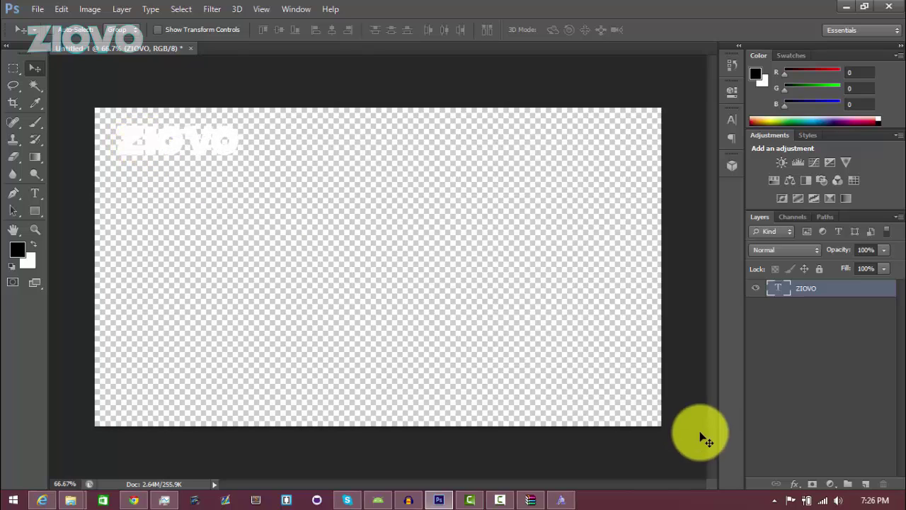
# Step: Give the ZIOVO layer a 6 px black outside Stroke in Blending Options
pyautogui.rightClick(817, 296)
pyautogui.click(613, 81)
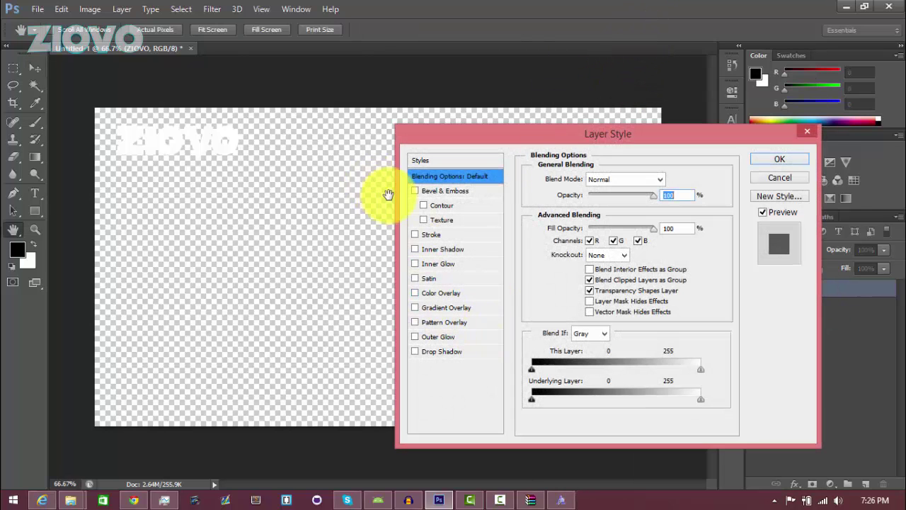
pyautogui.click(415, 236)
pyautogui.click(433, 234)
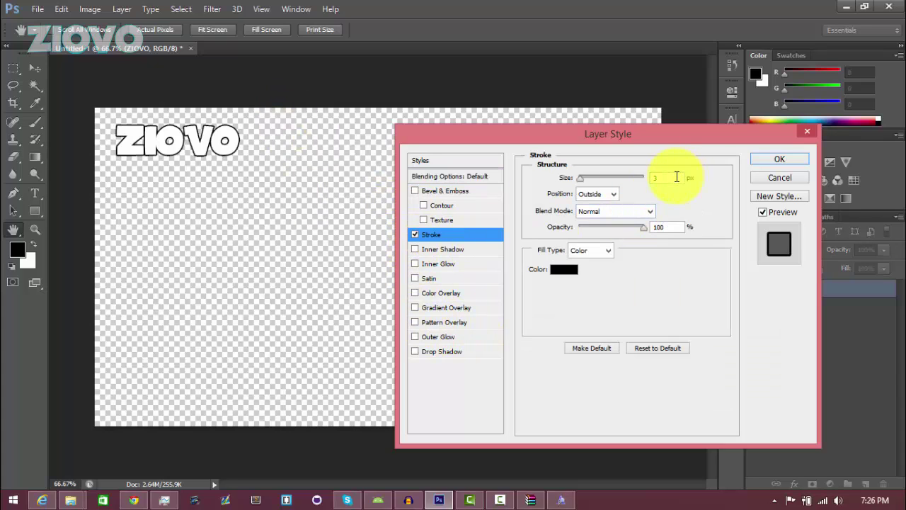
pyautogui.moveTo(580, 179); pyautogui.dragTo(582, 179)
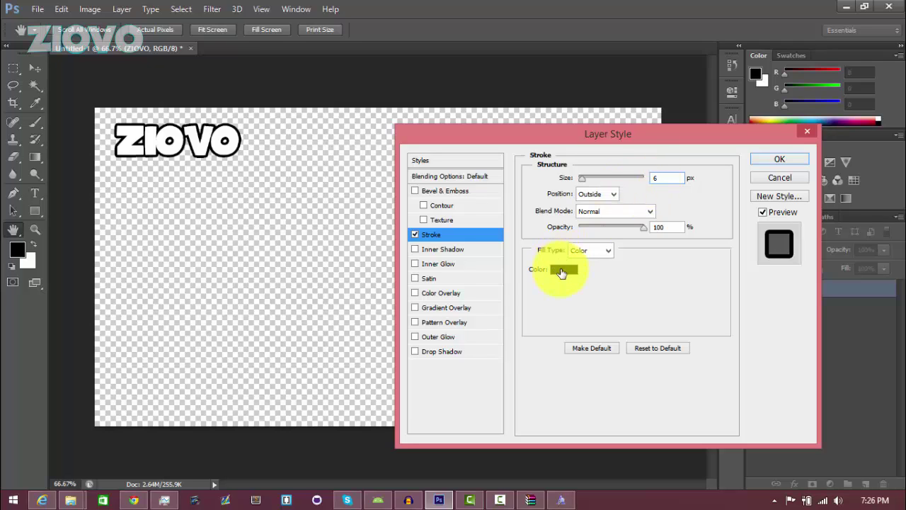
# Step: Enable Gradient Overlay and load the Orange, Yellow, Orange preset in the Gradient Editor
pyautogui.click(415, 308)
pyautogui.click(436, 309)
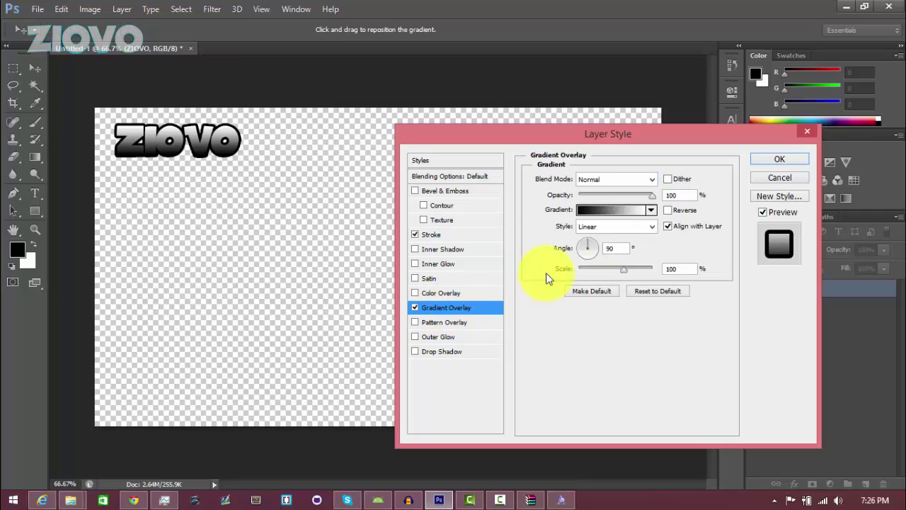
pyautogui.click(647, 210)
pyautogui.click(481, 101)
pyautogui.click(438, 101)
pyautogui.click(481, 101)
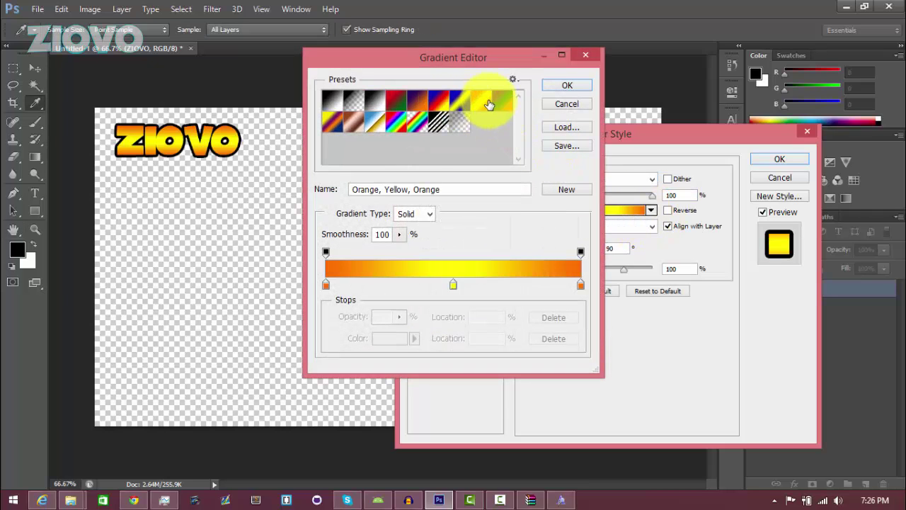
# Step: Set both the left and right gradient stops to purple cc02ff
pyautogui.doubleClick(325, 285)
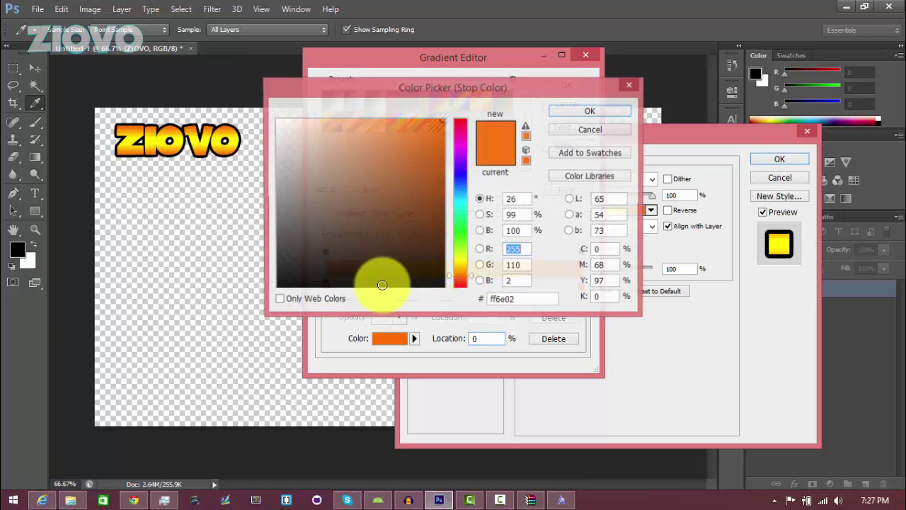
pyautogui.moveTo(462, 272); pyautogui.dragTo(466, 284)
pyautogui.click(466, 153)
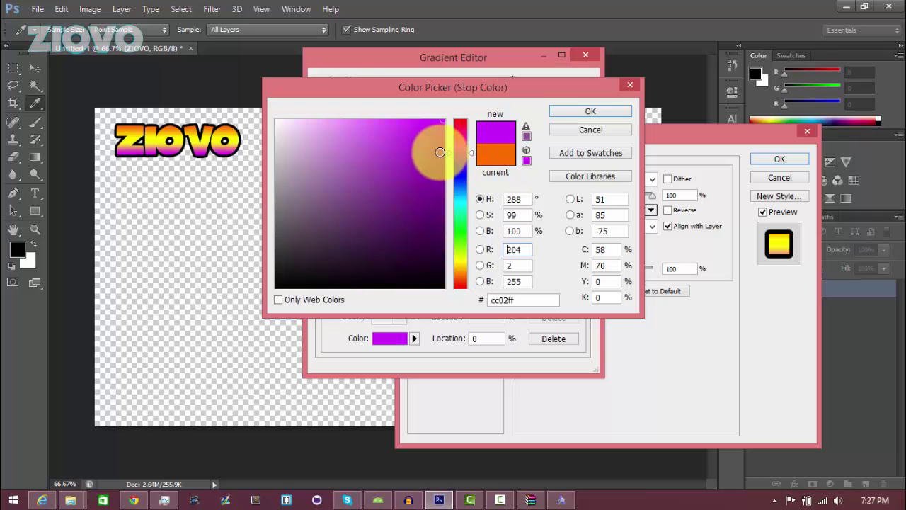
pyautogui.moveTo(550, 304); pyautogui.dragTo(492, 304)
pyautogui.hotkey('ctrl', 'c')
pyautogui.click(582, 114)
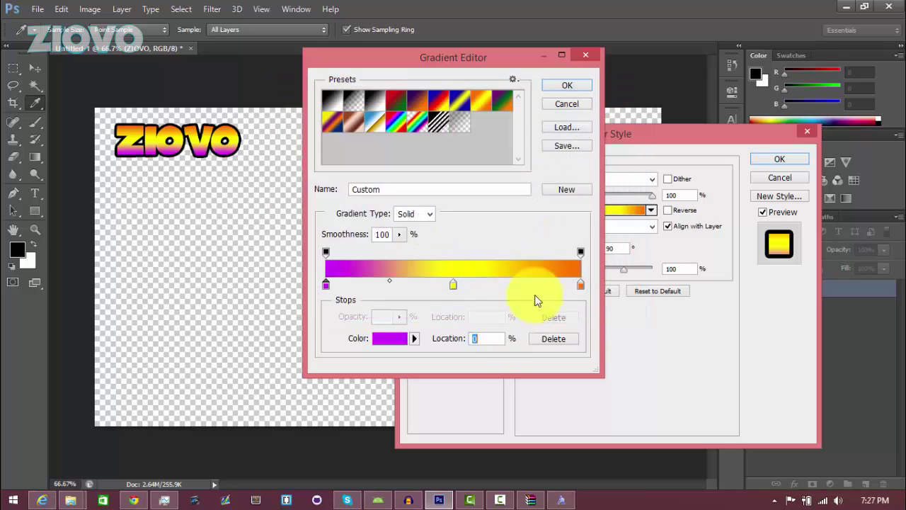
pyautogui.doubleClick(580, 287)
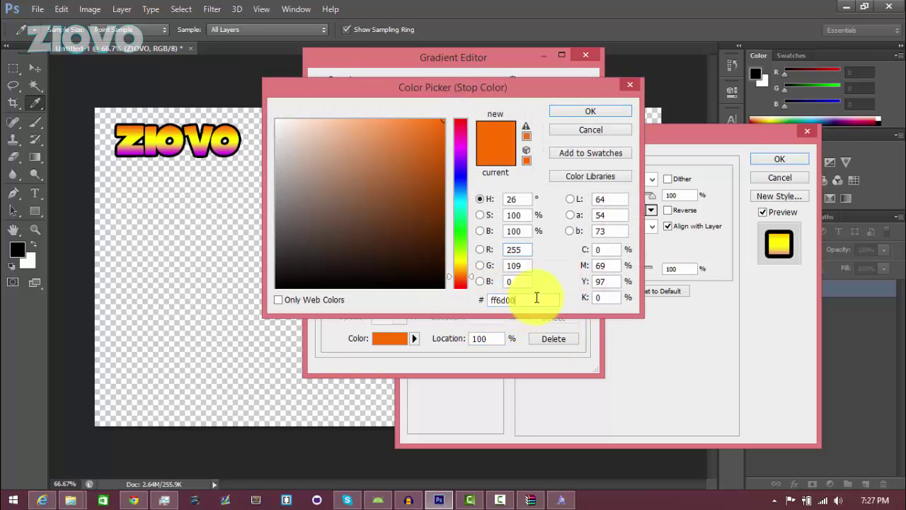
pyautogui.moveTo(529, 299); pyautogui.dragTo(465, 298)
pyautogui.hotkey('ctrl', 'v')
pyautogui.click(577, 112)
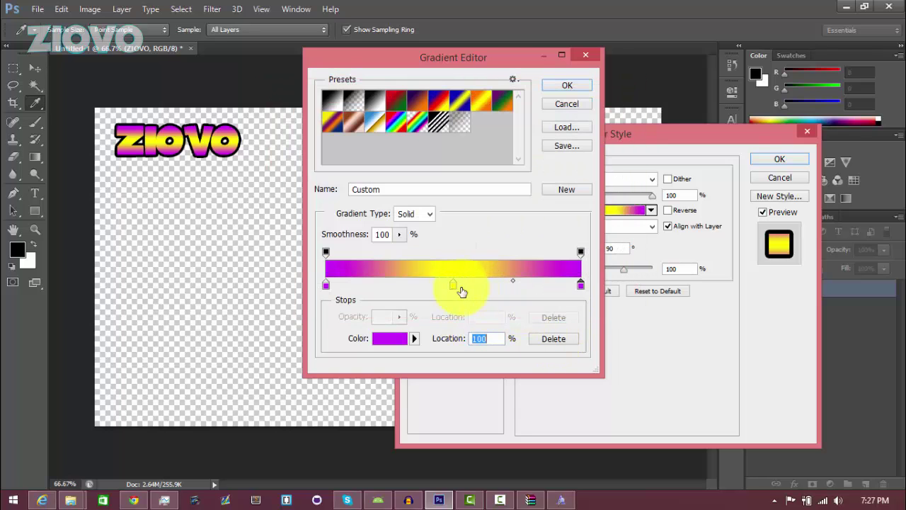
# Step: Change the middle gradient stop to a lighter pink-purple, dc6de3
pyautogui.click(453, 285)
pyautogui.doubleClick(454, 286)
pyautogui.click(461, 149)
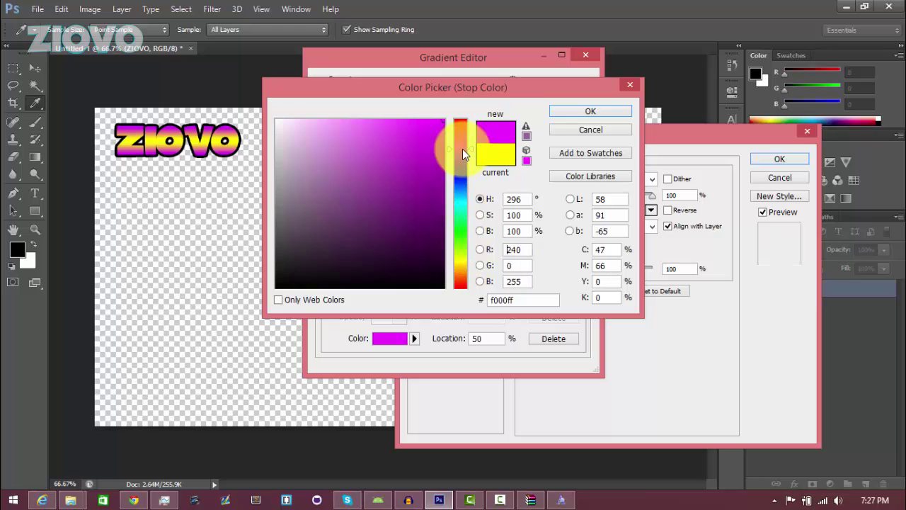
pyautogui.click(436, 148)
pyautogui.moveTo(437, 148)
pyautogui.mouseDown()
pyautogui.moveTo(441, 139)
pyautogui.moveTo(345, 126)
pyautogui.moveTo(364, 138)
pyautogui.mouseUp()
pyautogui.click(559, 114)
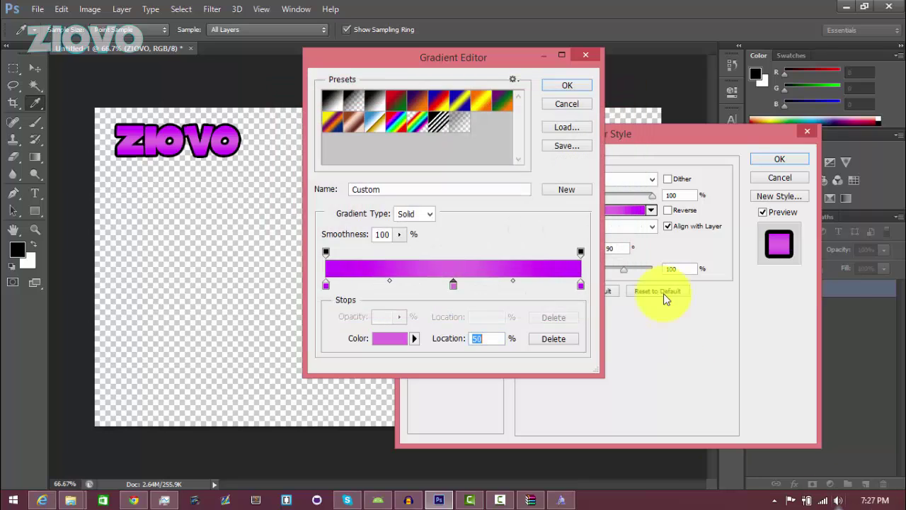
# Step: Keep the gradient, try then disable Color Overlay, Drop Shadow and Bevel & Emboss, and apply the style
pyautogui.click(567, 85)
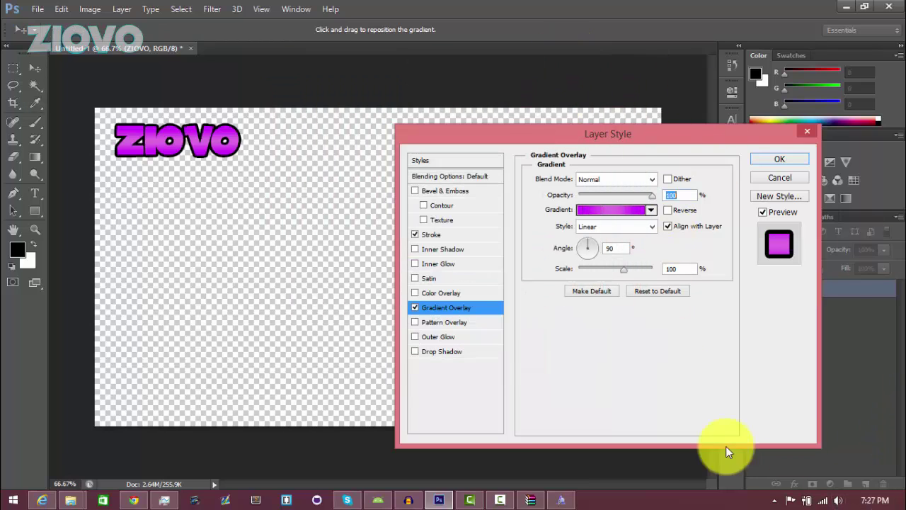
pyautogui.click(416, 292)
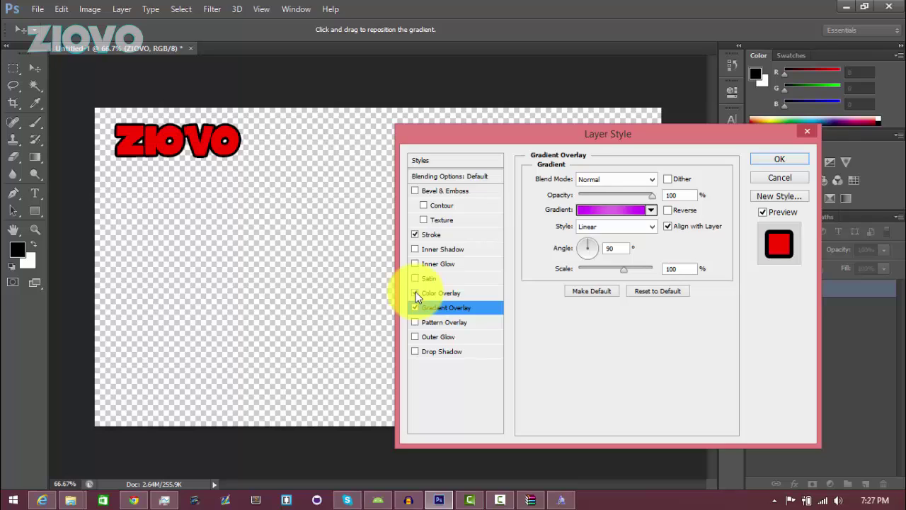
pyautogui.click(416, 293)
pyautogui.click(415, 337)
pyautogui.click(415, 351)
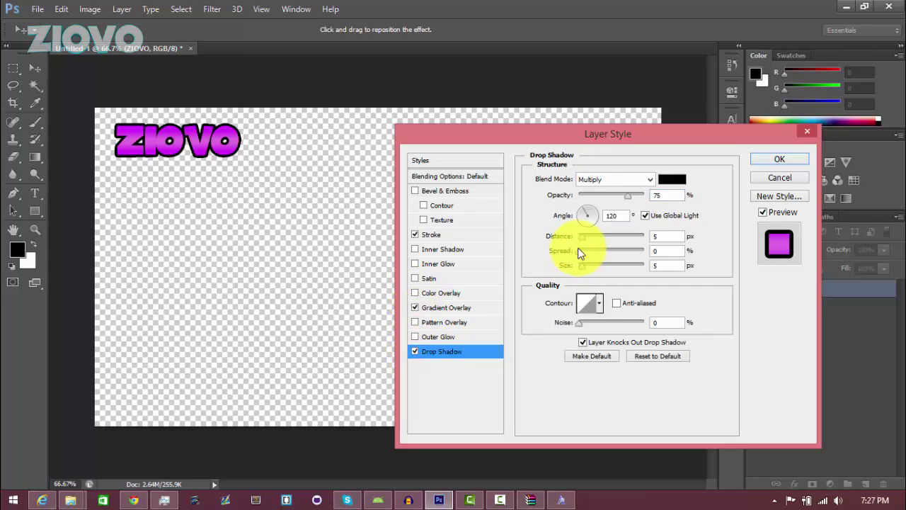
pyautogui.click(413, 352)
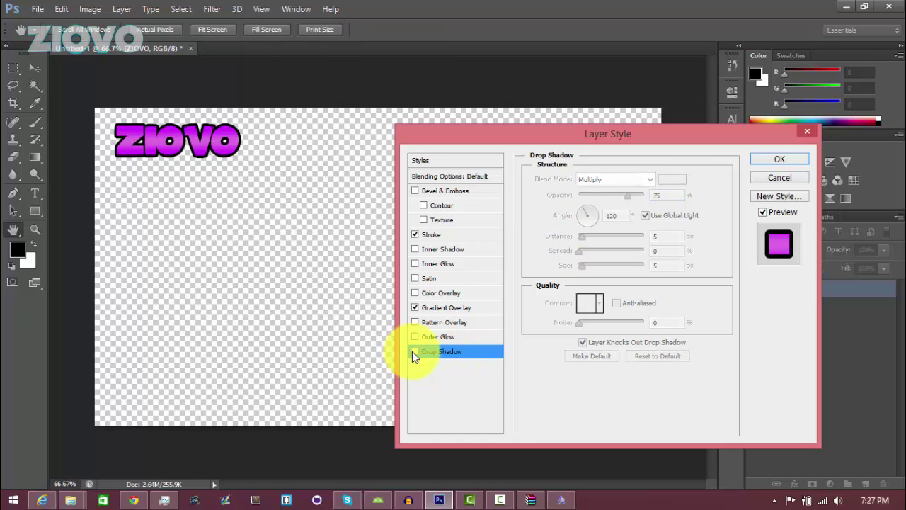
pyautogui.click(415, 191)
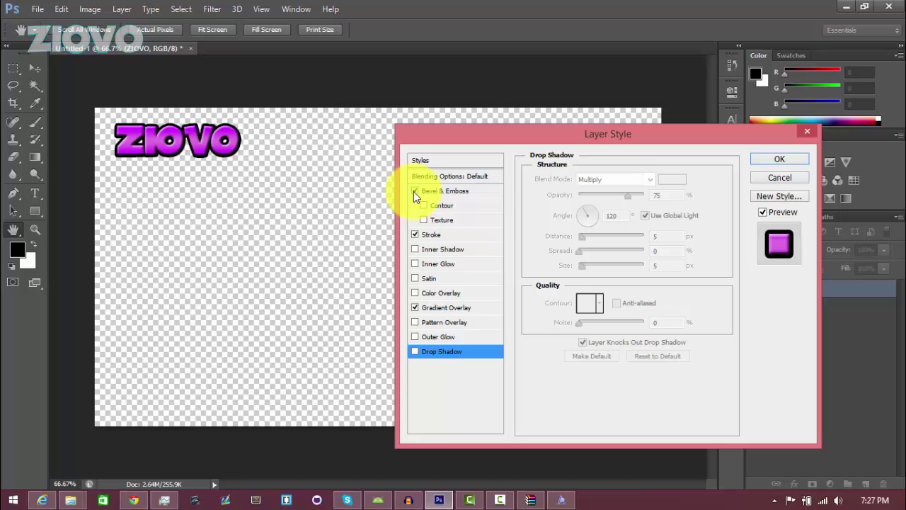
pyautogui.click(415, 193)
pyautogui.click(414, 191)
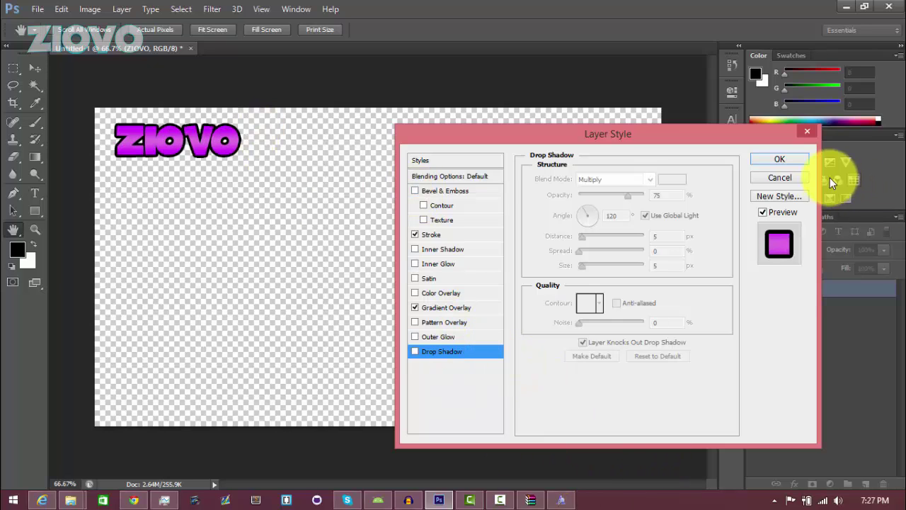
pyautogui.click(781, 160)
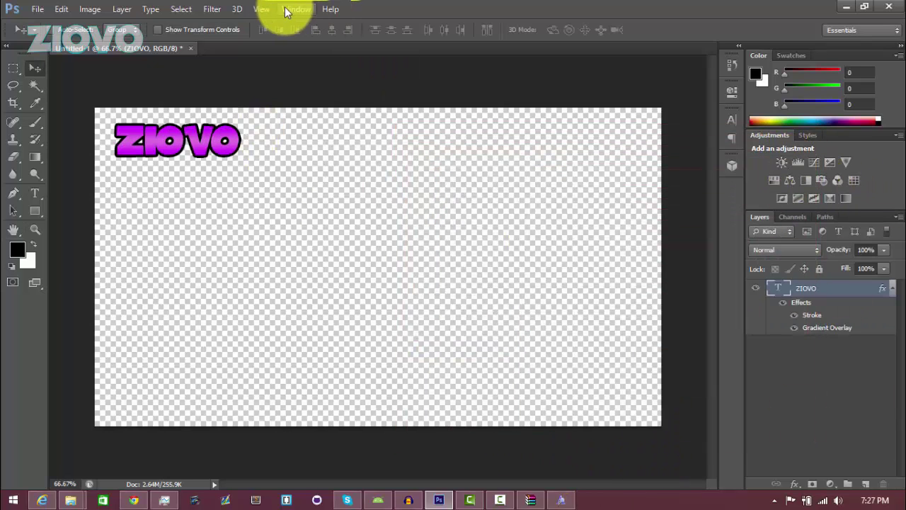
# Step: Scale ZIOVO down to about 82% with Free Transform, keeping it top-left
pyautogui.click(214, 9)
pyautogui.moveTo(285, 161)
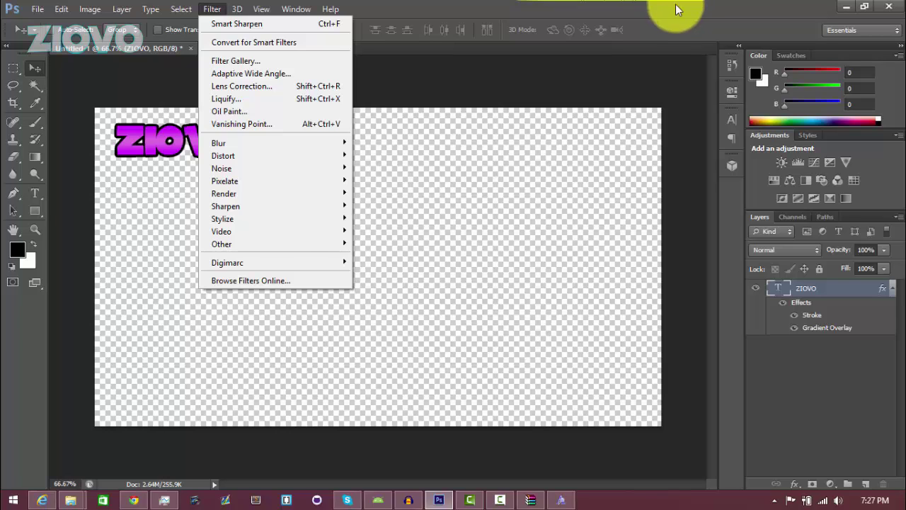
pyautogui.click(675, 6)
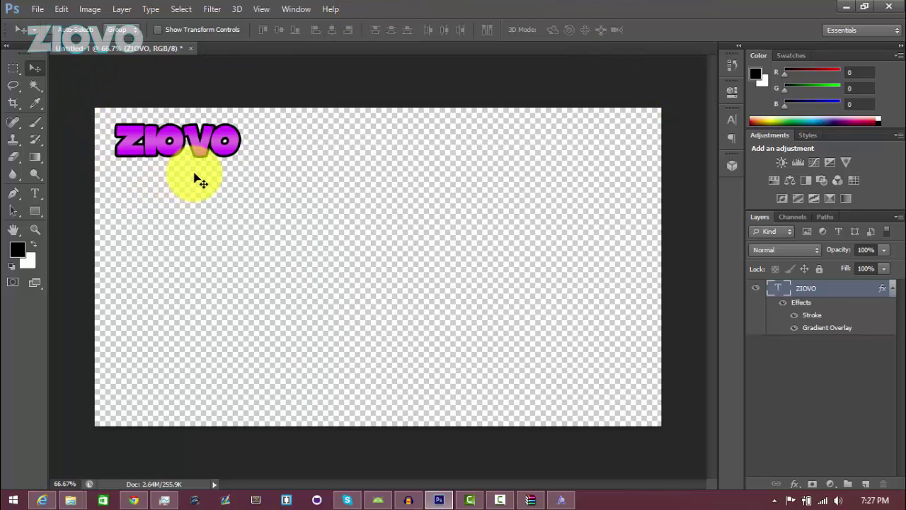
pyautogui.hotkey('ctrl', 't')
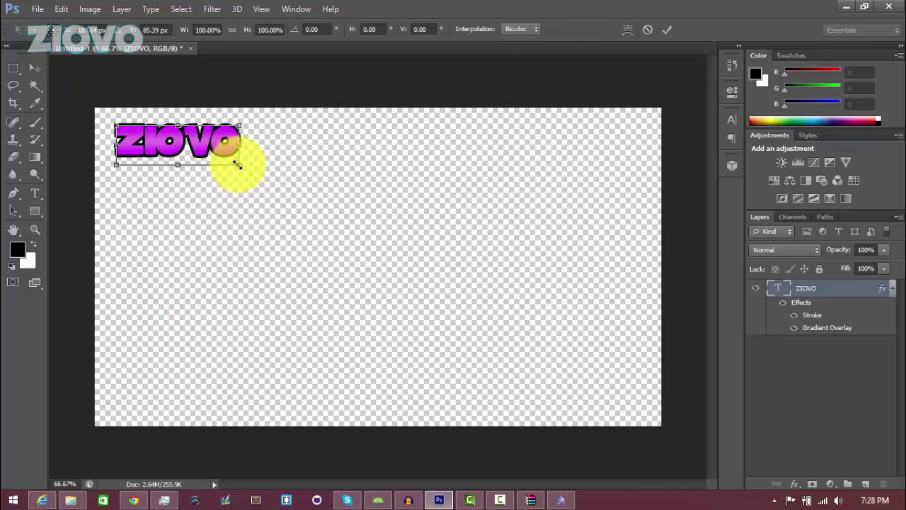
pyautogui.moveTo(238, 163); pyautogui.dragTo(217, 146)
pyautogui.click(669, 28)
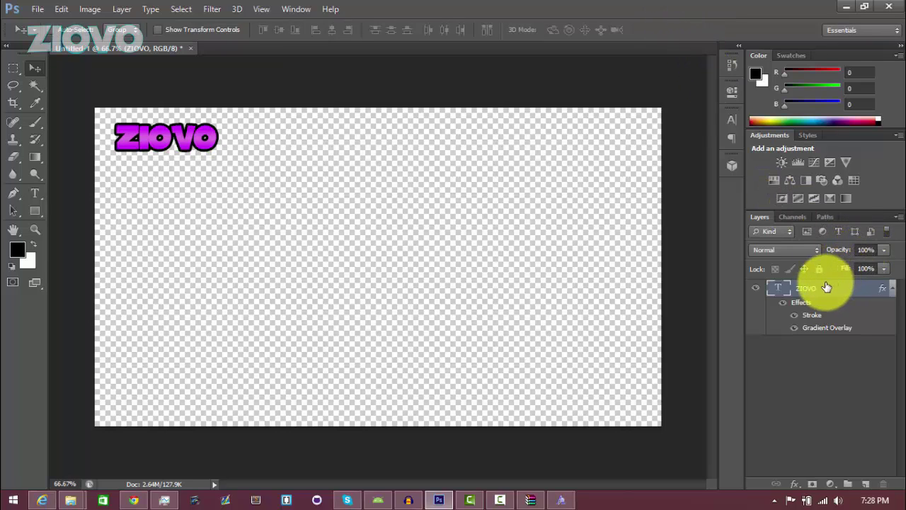
# Step: Set the ZIOVO layer's opacity to 70% in the Layers panel
pyautogui.click(864, 251)
pyautogui.write('50')
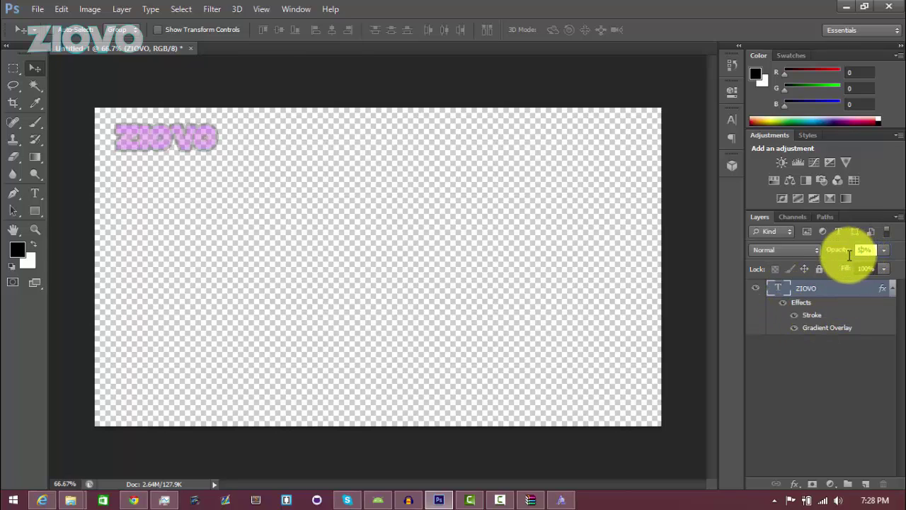
pyautogui.write('70')
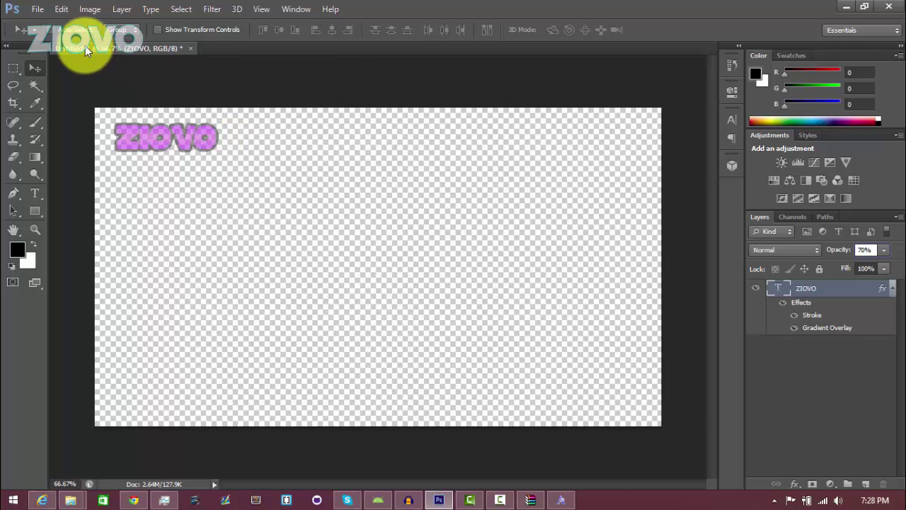
# Step: Save the design as watermark.png in Downloads, accepting the default PNG options
pyautogui.click(34, 9)
pyautogui.click(152, 166)
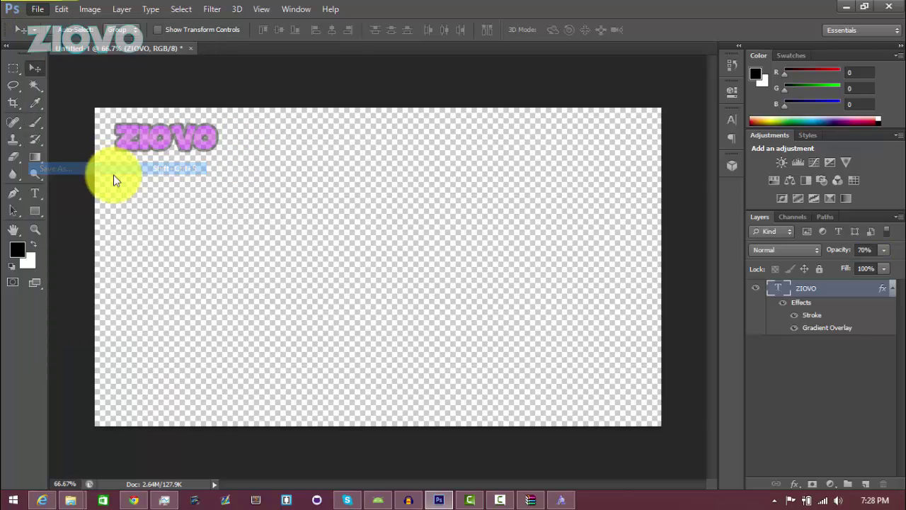
pyautogui.click(484, 324)
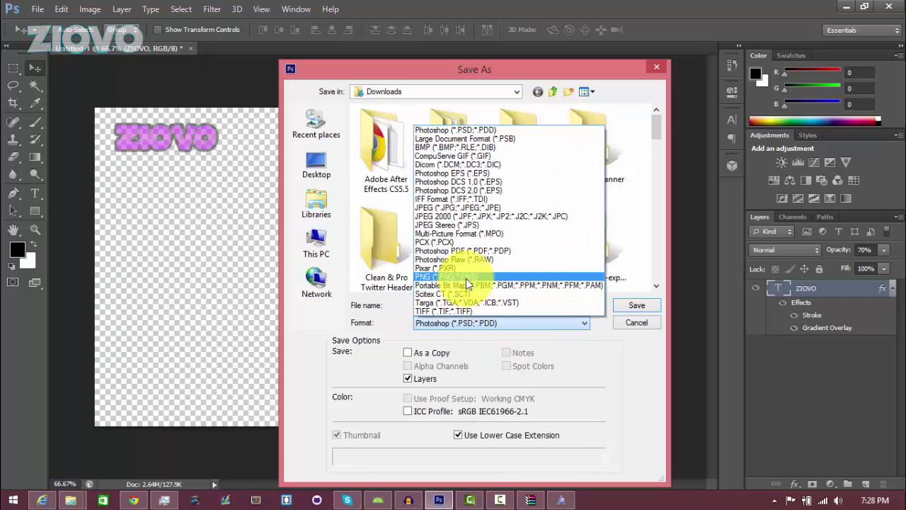
pyautogui.click(466, 278)
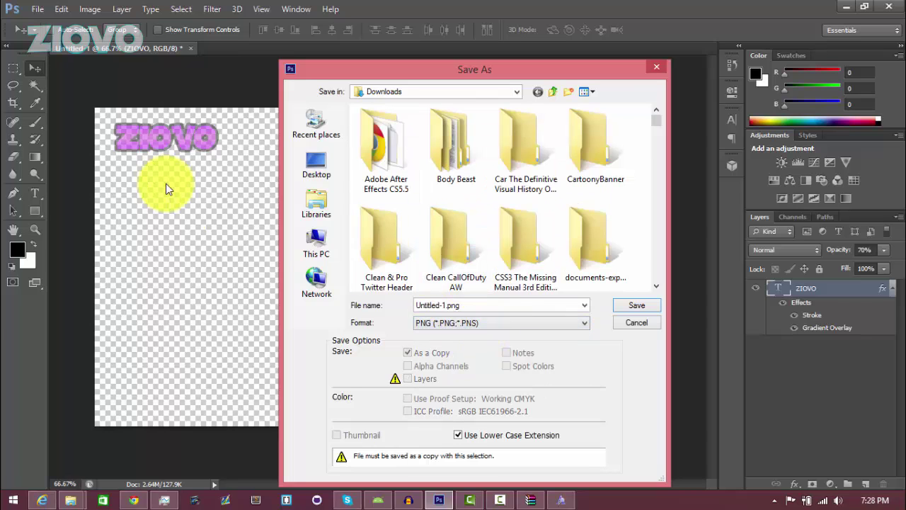
pyautogui.doubleClick(433, 305)
pyautogui.write('watermark')
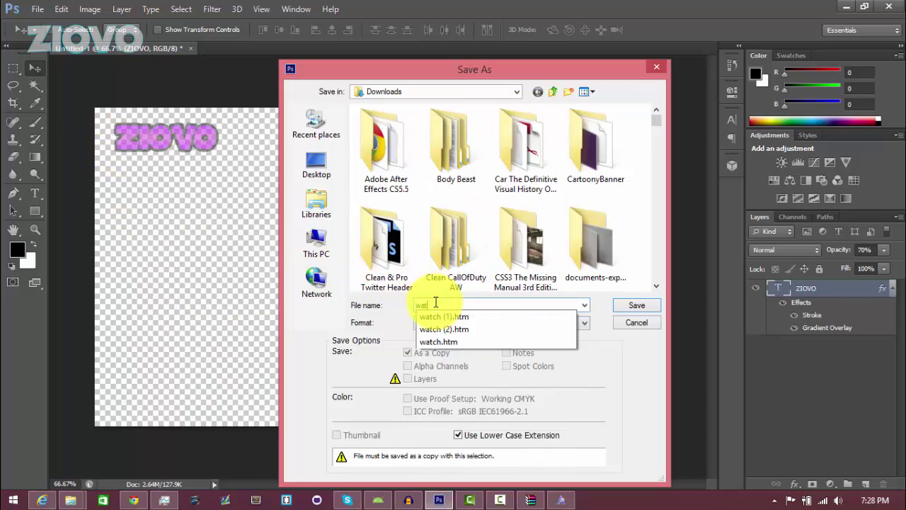
pyautogui.press('Return')
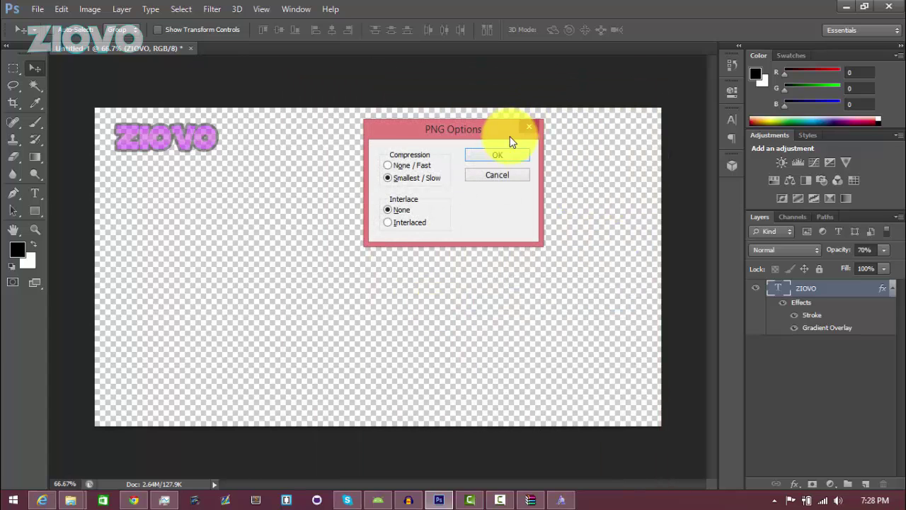
pyautogui.click(503, 150)
# Step: In Camtasia, place the Castle Crashers gameplay clip from the Clip Bin onto Track 13
pyautogui.click(470, 497)
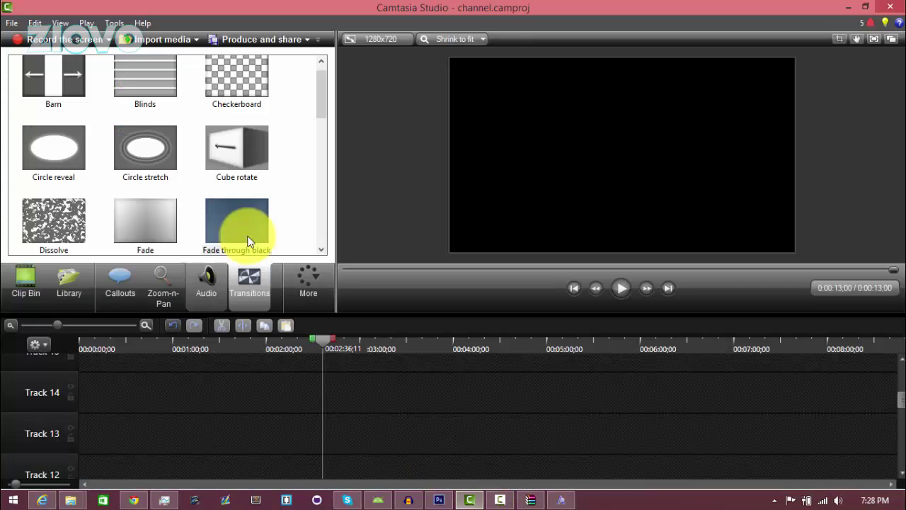
pyautogui.click(34, 297)
pyautogui.moveTo(328, 185); pyautogui.dragTo(320, 239)
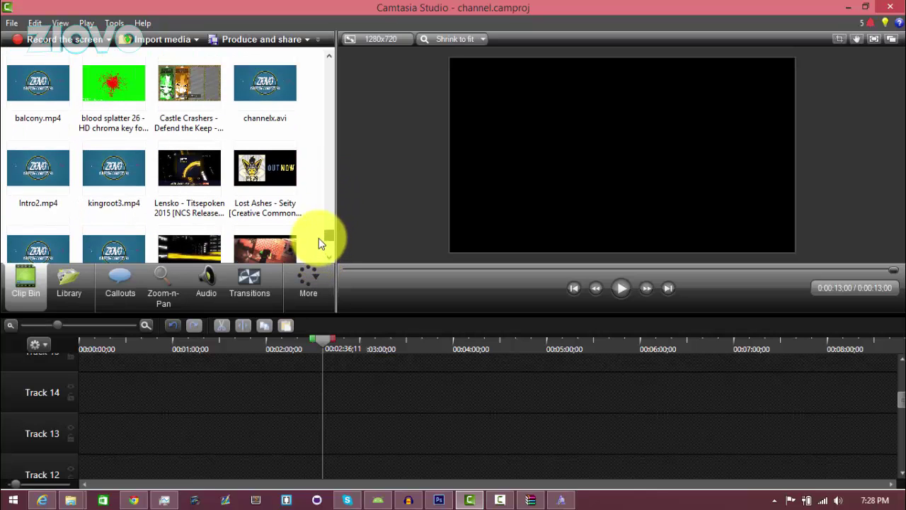
pyautogui.moveTo(203, 111); pyautogui.dragTo(268, 437)
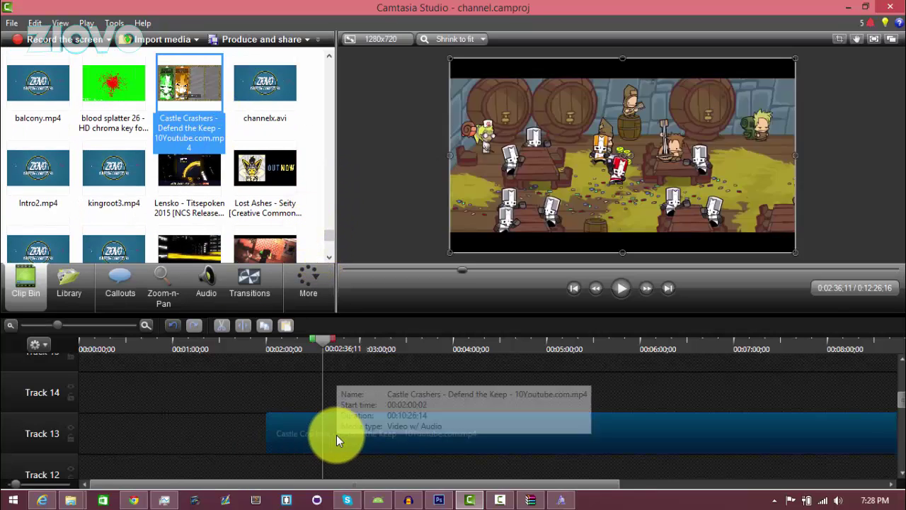
# Step: Import watermark.png and lay it on Track 14 above the gameplay
pyautogui.click(157, 39)
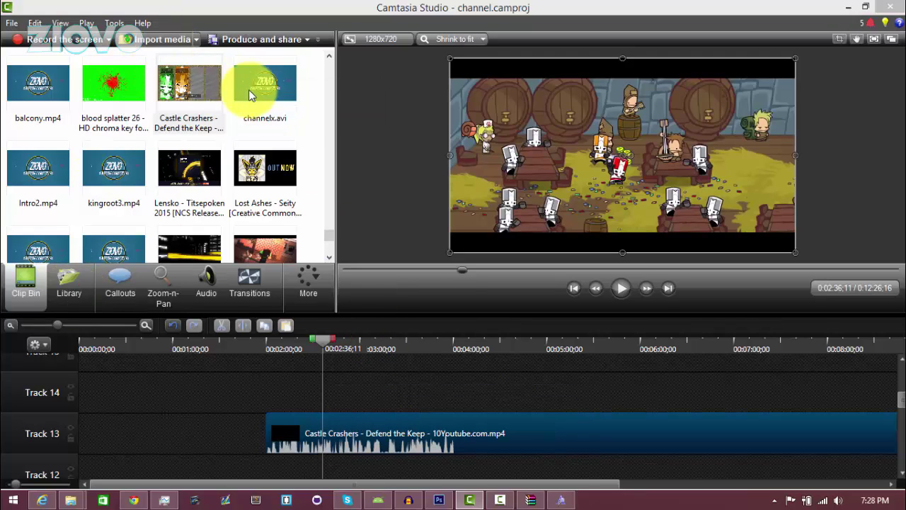
pyautogui.write('wat')
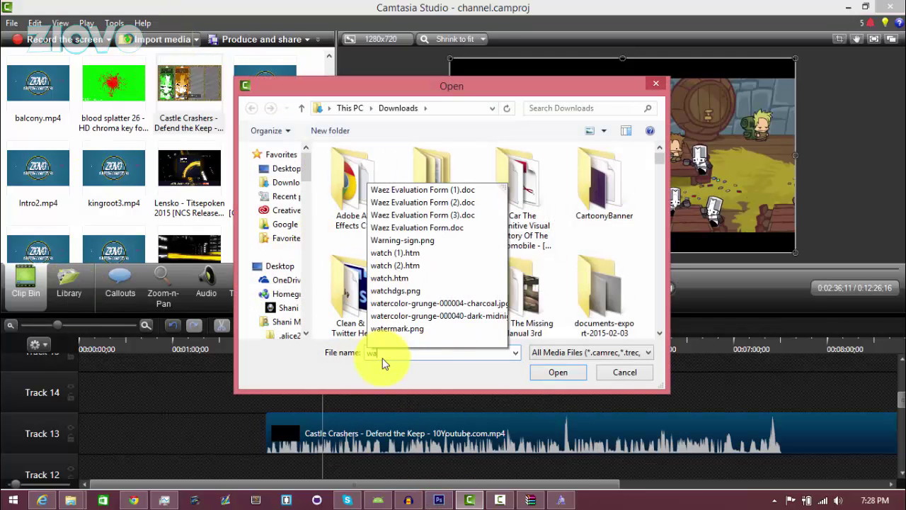
pyautogui.click(425, 437)
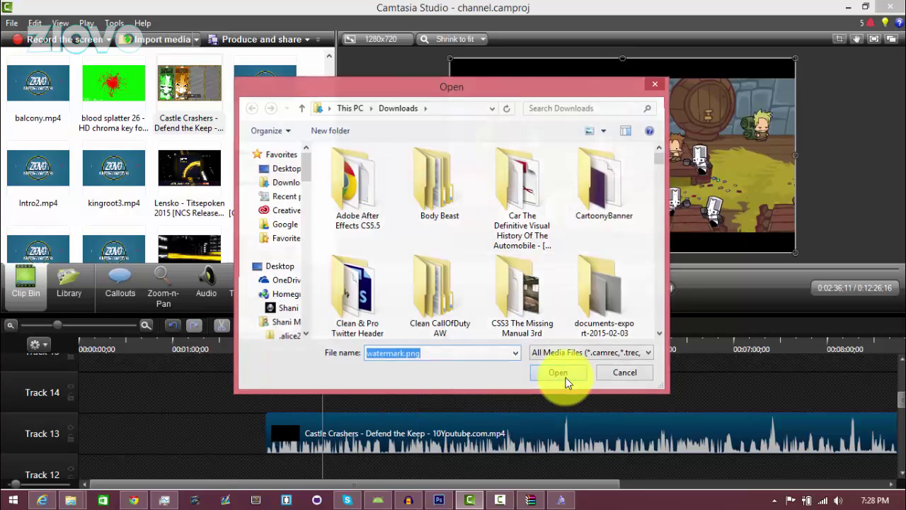
pyautogui.click(565, 378)
pyautogui.moveTo(324, 207); pyautogui.dragTo(293, 172)
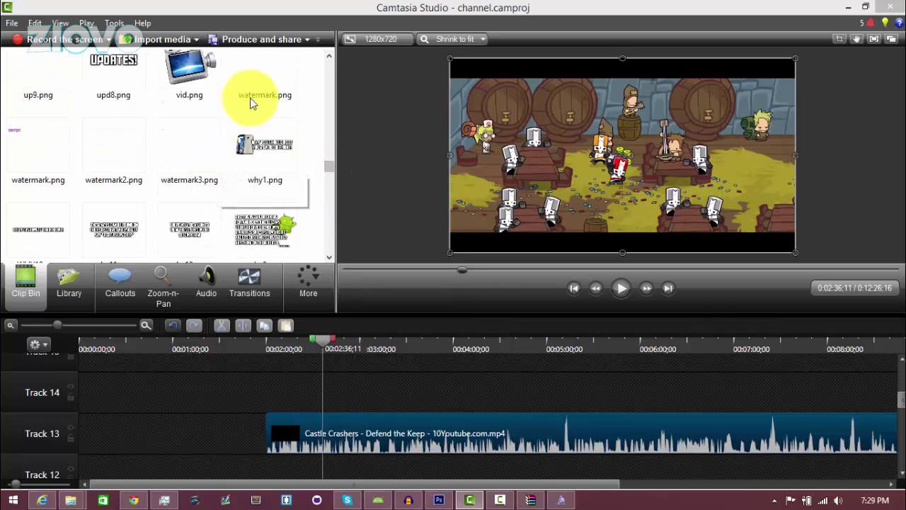
pyautogui.moveTo(243, 91); pyautogui.dragTo(277, 386)
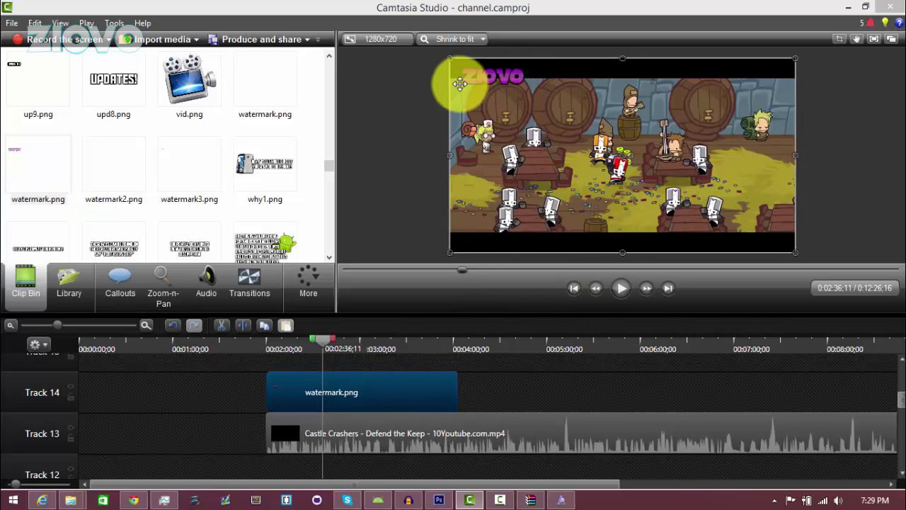
# Step: Bring Photoshop back to the front with the Untitled-1 ZIOVO document
pyautogui.click(439, 498)
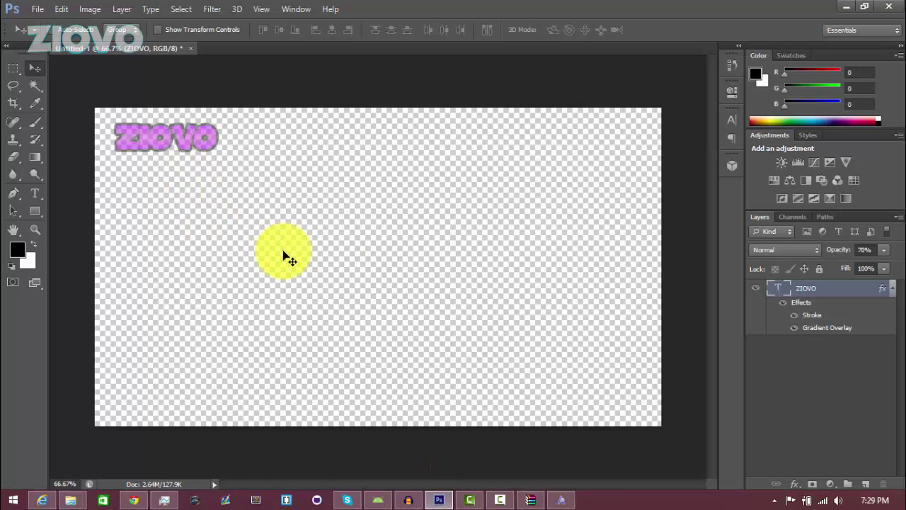